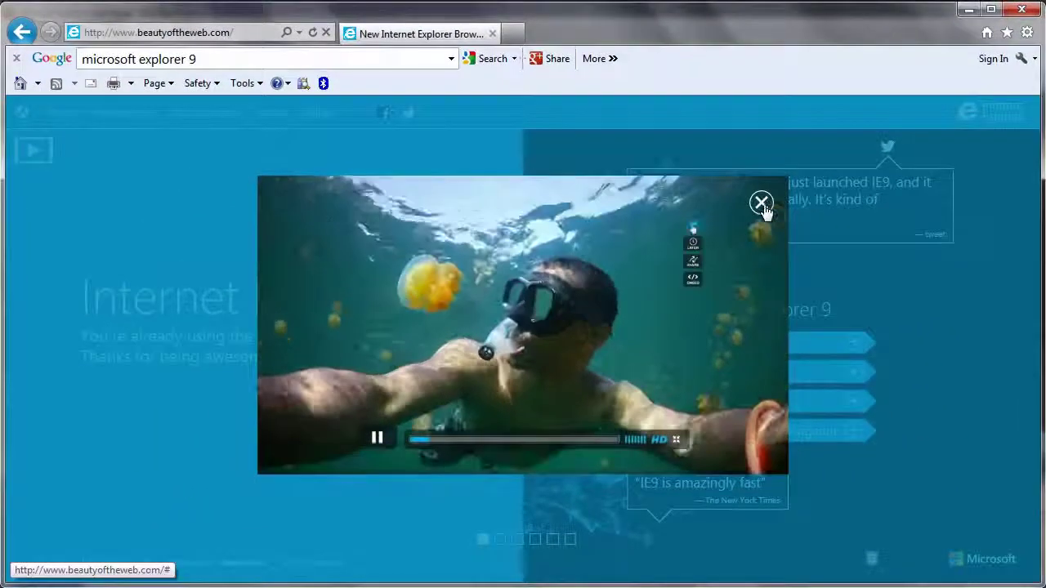
Step: Close the IE9 promo video and browse from 'It's fast, no really!' to the next feature slide
left_click(762, 203)
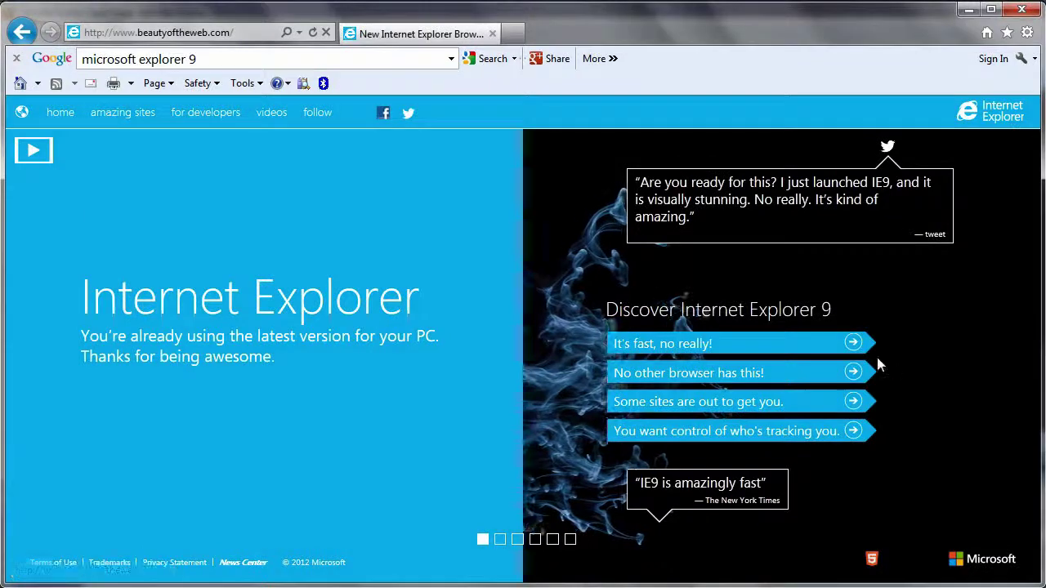
left_click(853, 344)
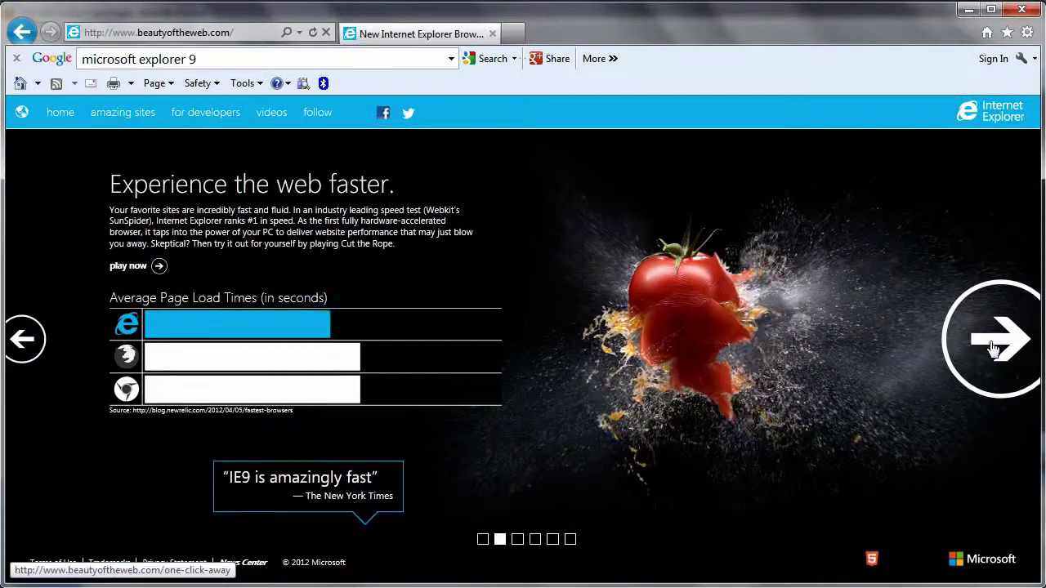
left_click(994, 347)
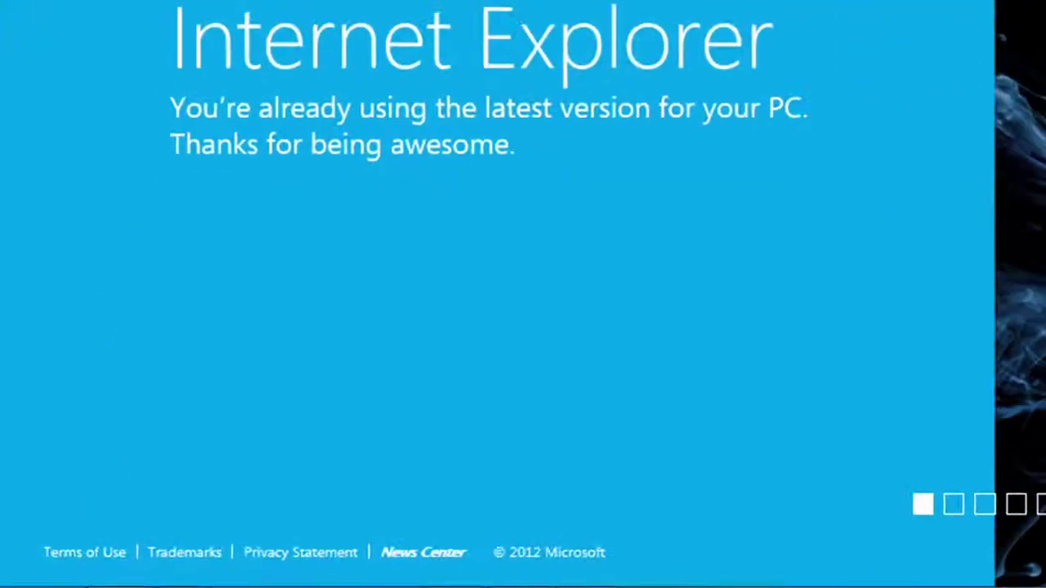
Step: Open the Windows Control Panel from the Start menu
mouse_move(25, 581)
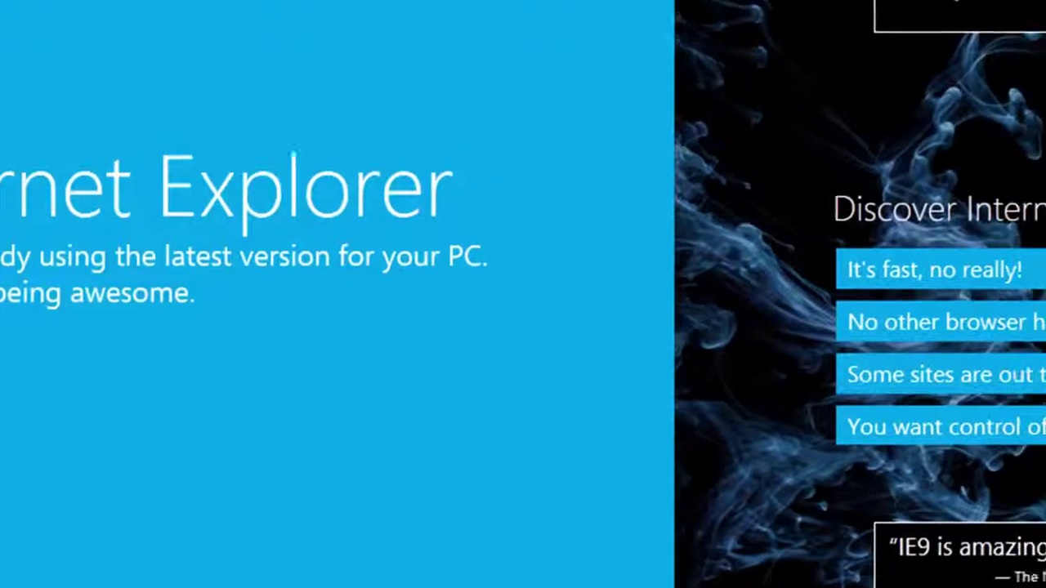
left_click(26, 574)
left_click(201, 425)
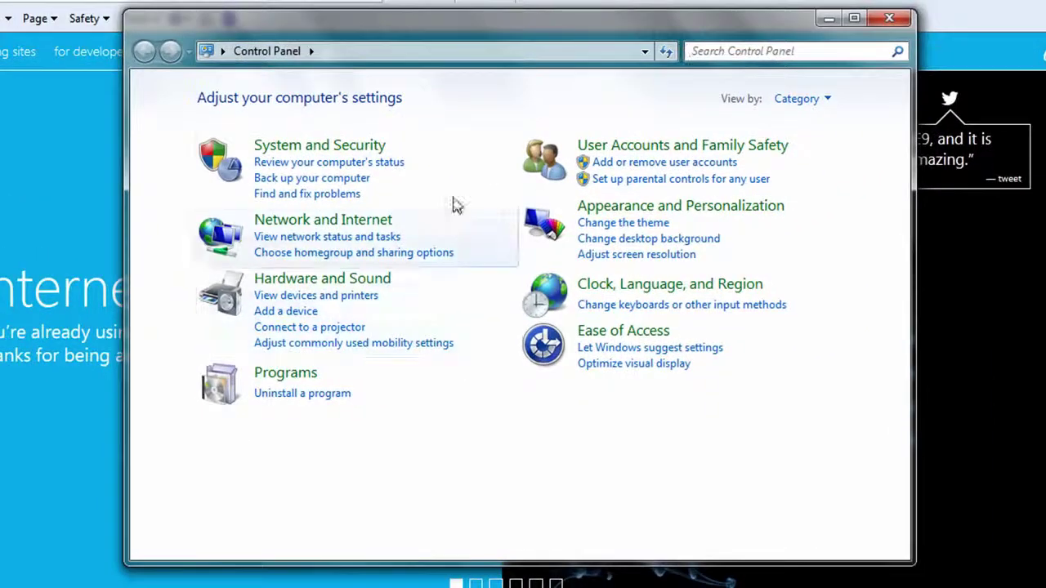
Step: Keep Windows Update installing important updates automatically every day at 03:00 and save the settings
left_click(360, 131)
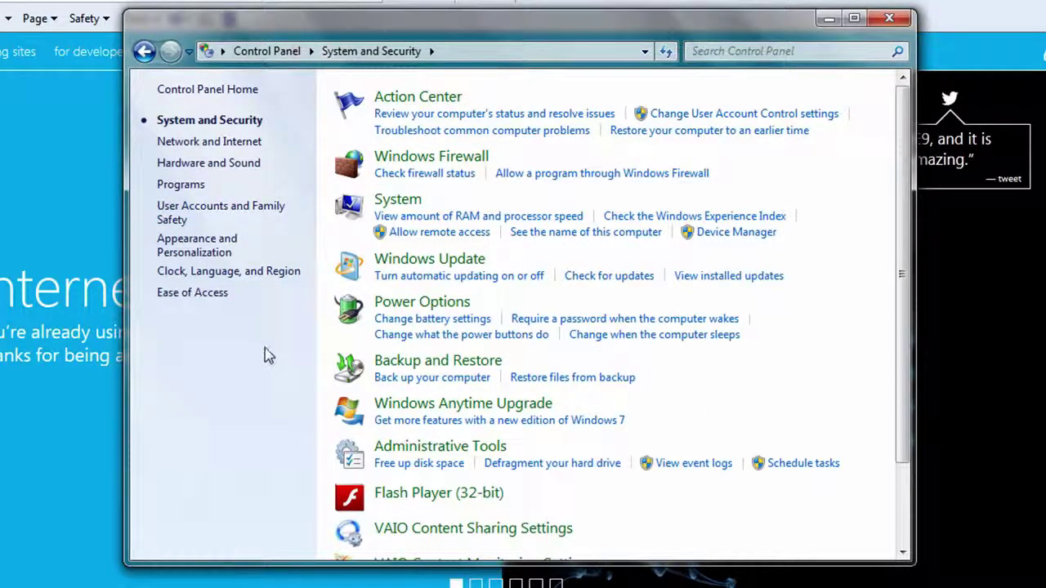
left_click(420, 263)
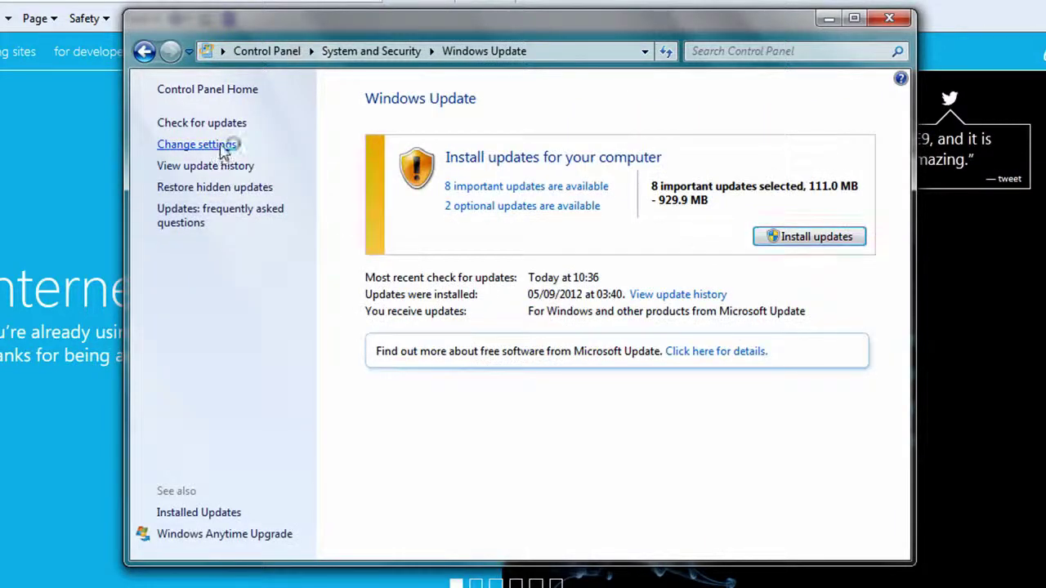
left_click(222, 147)
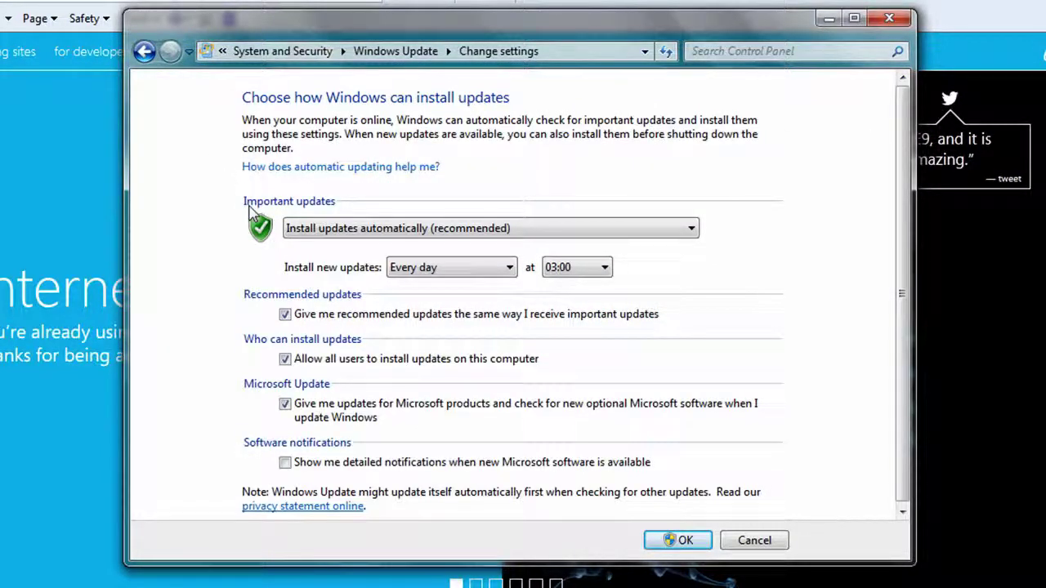
left_click(690, 231)
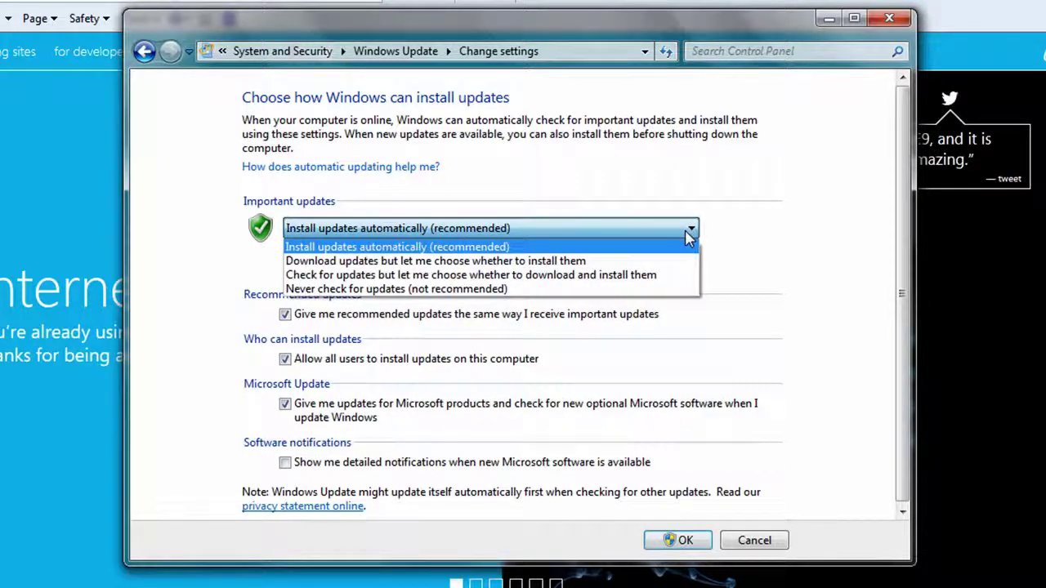
left_click(648, 249)
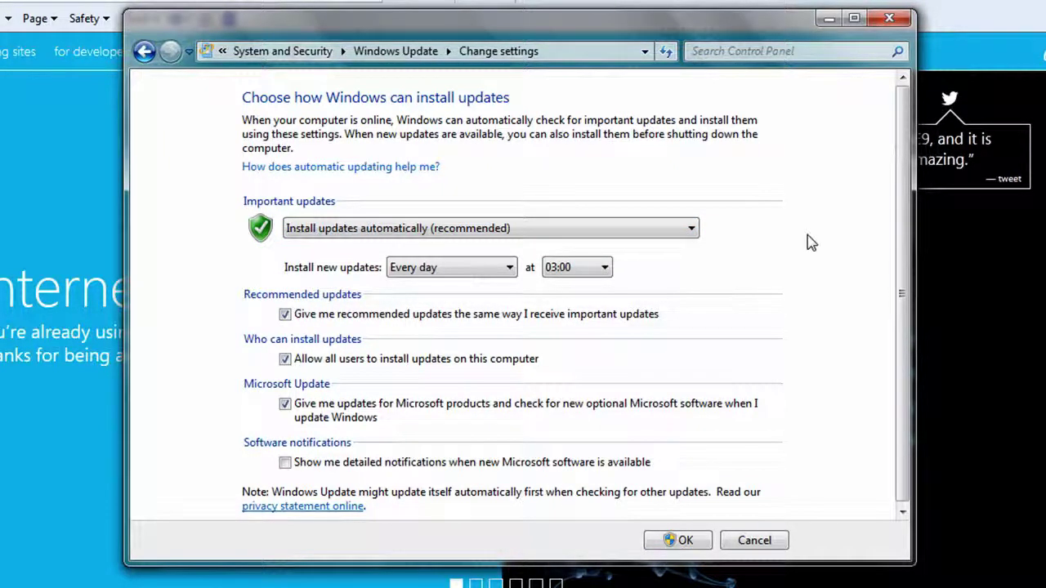
left_click(677, 540)
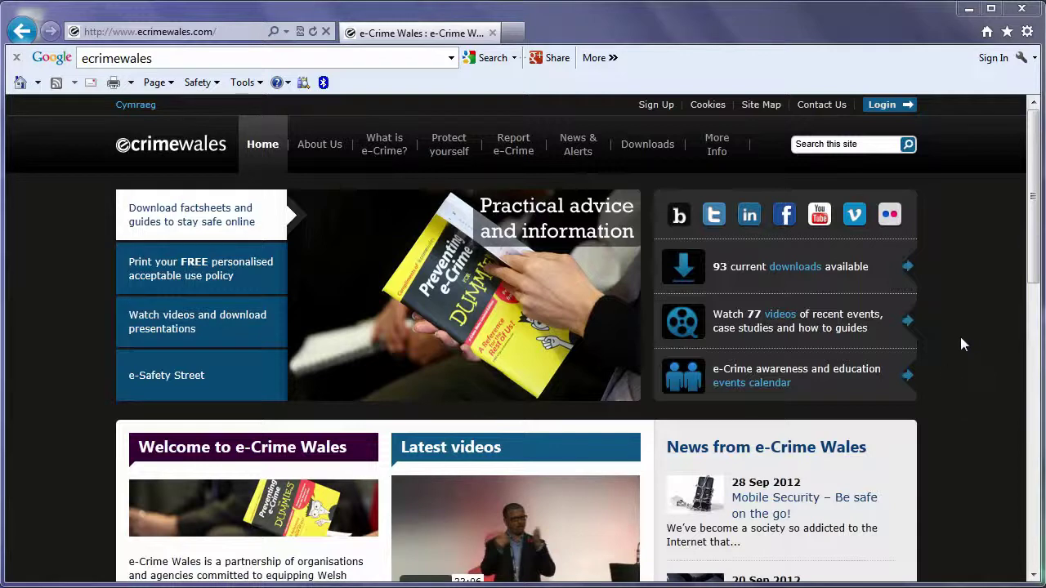
Step: Show the Tools gear menu with its Safety submenu over the e-Crime Wales page
left_click(1028, 31)
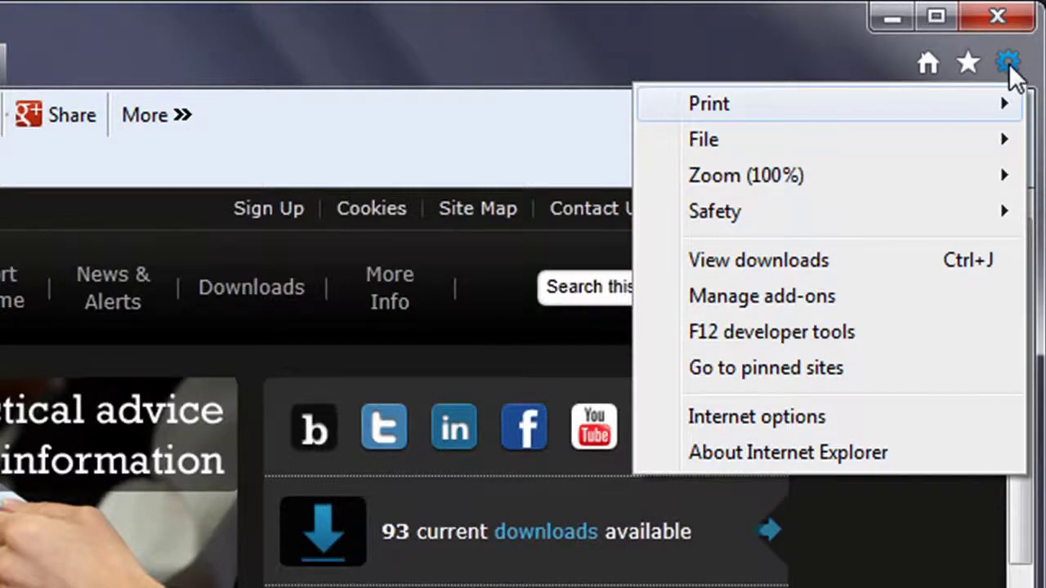
mouse_move(973, 217)
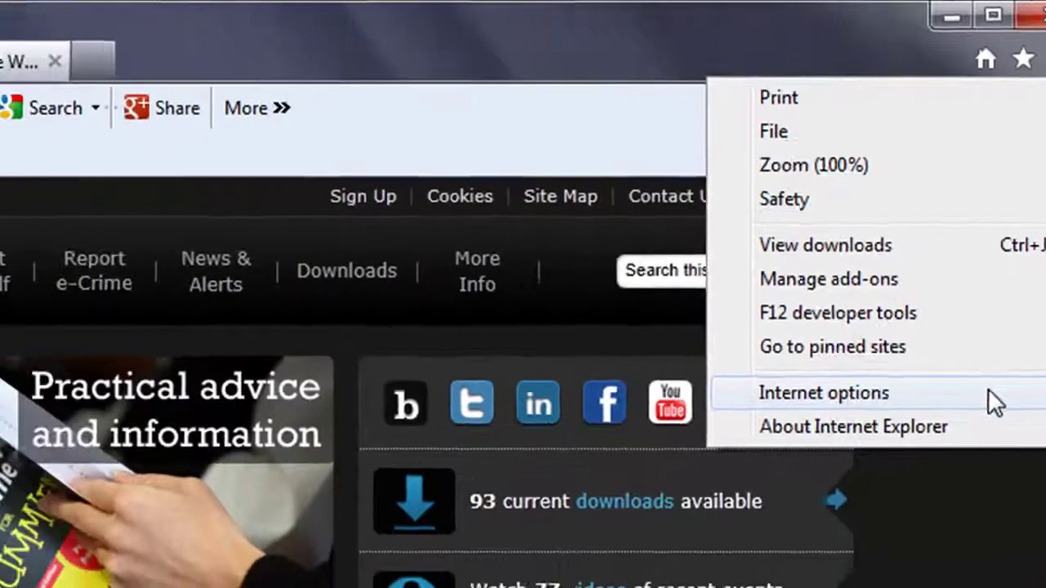
Step: Open Internet Options and review the temporary files and history settings without changing them
left_click(934, 404)
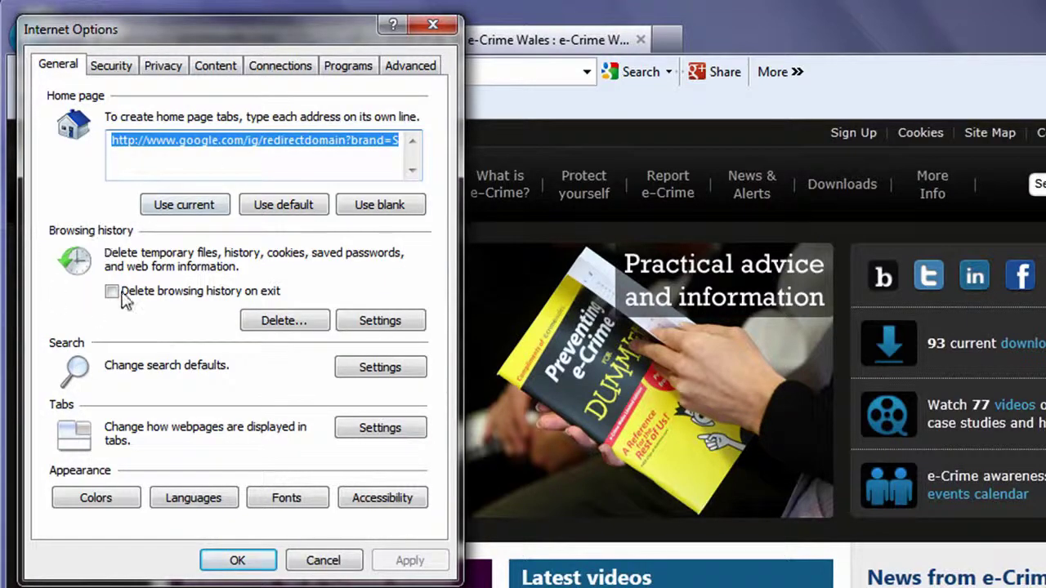
left_click(363, 322)
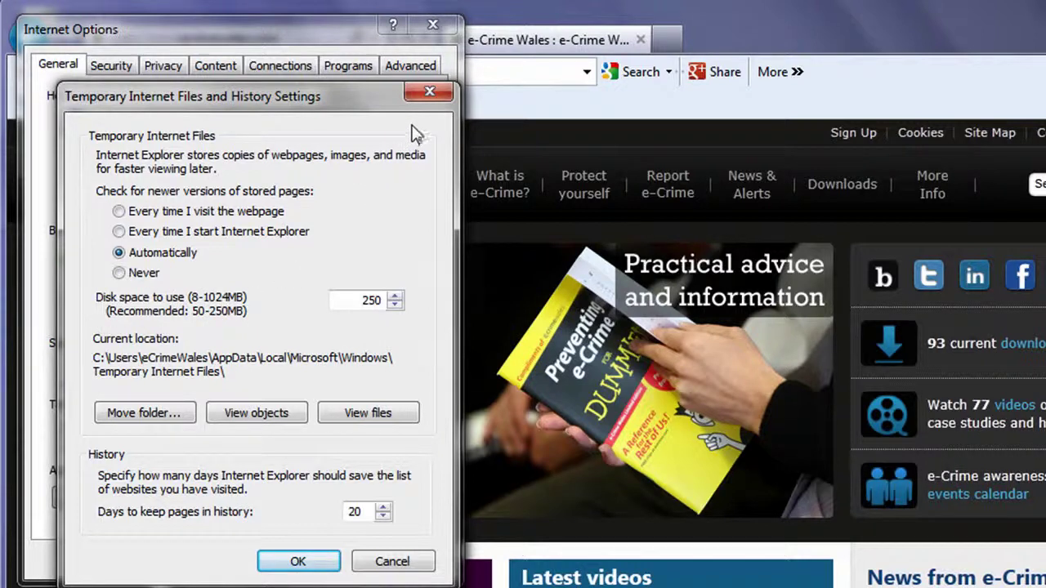
left_click(430, 95)
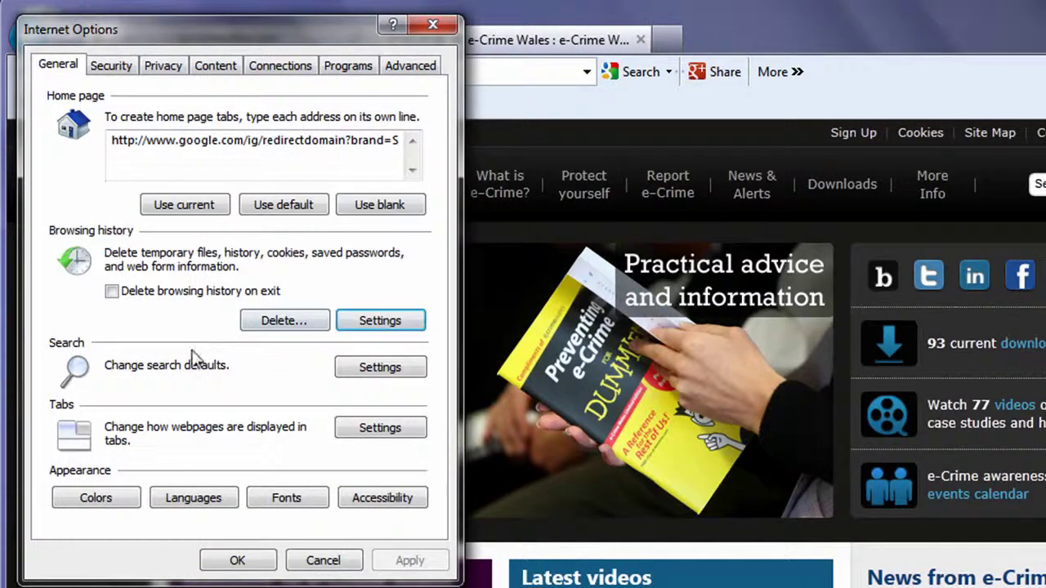
Step: Check the tabbed browsing settings, then switch to the Security zone settings
left_click(387, 441)
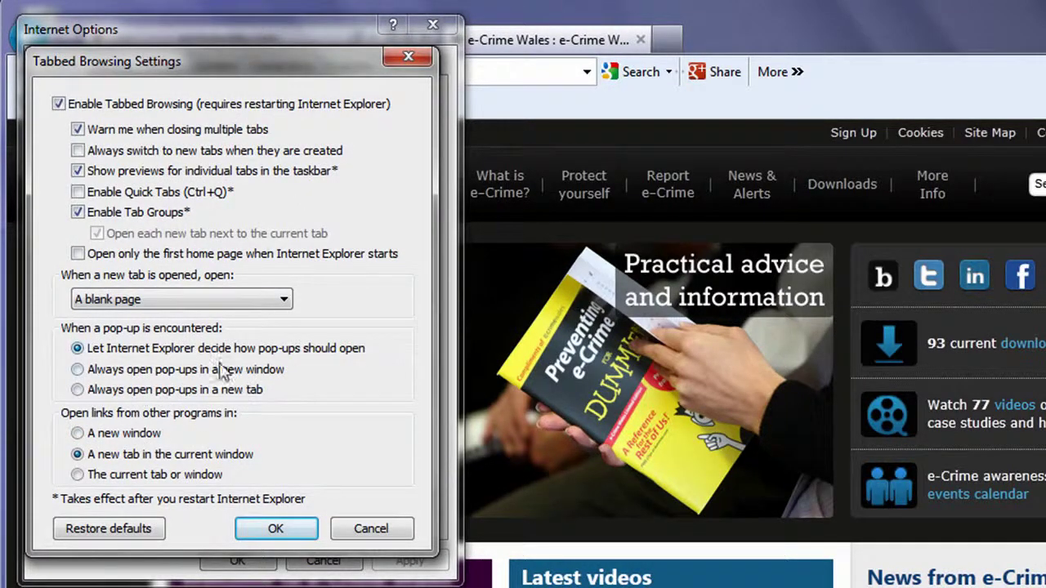
key("Escape")
left_click(123, 72)
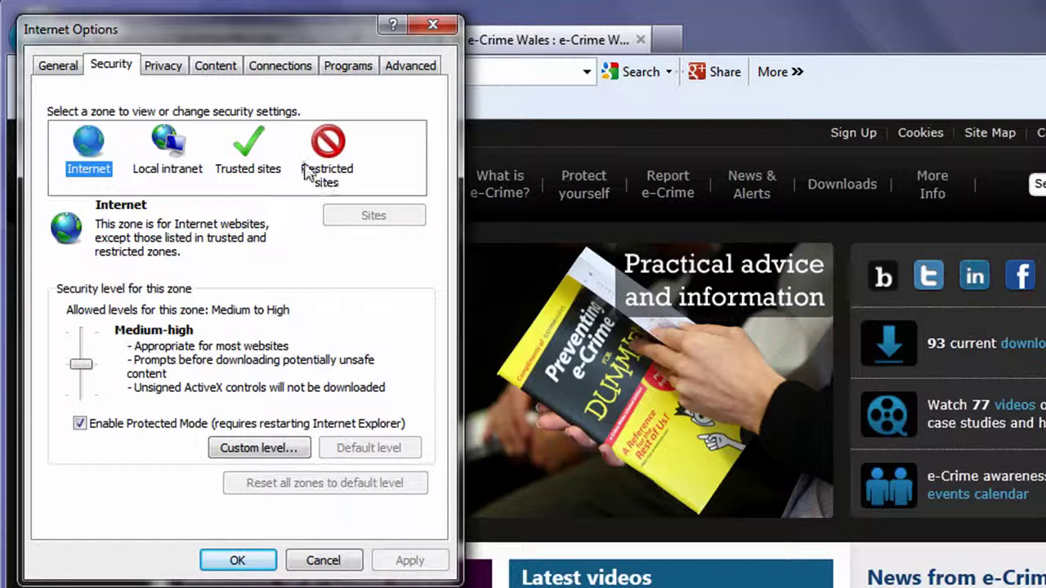
Step: Raise the Local intranet zone to Medium security and review the Trusted sites website list
left_click(173, 151)
left_click_drag(85, 379, 85, 365)
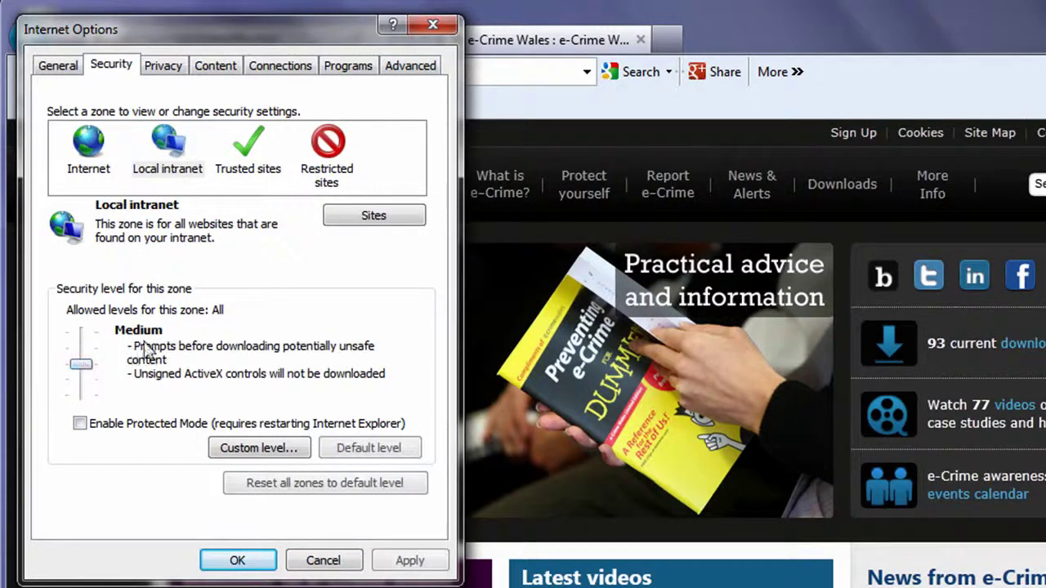
left_click(253, 152)
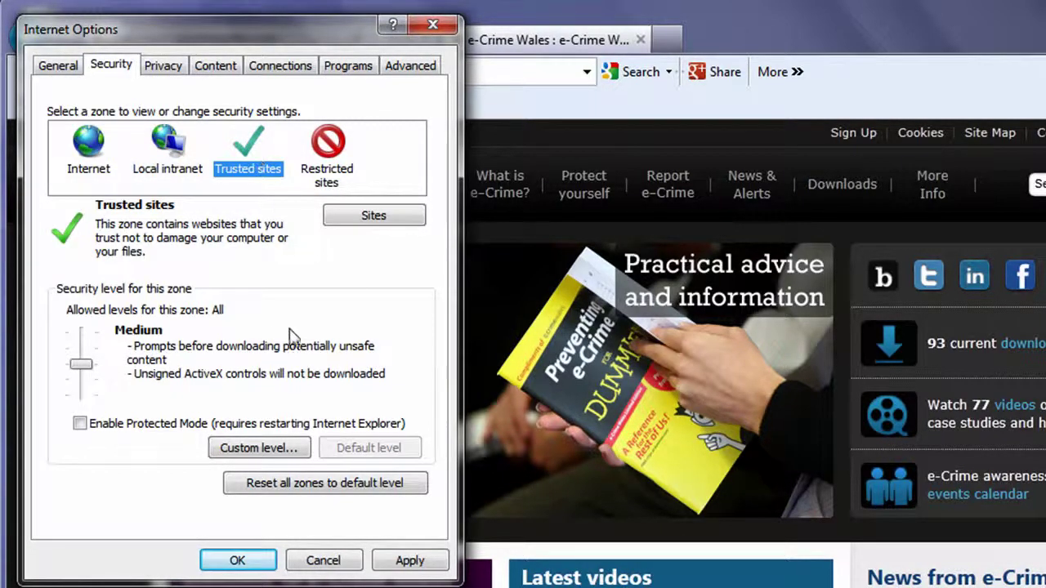
left_click(416, 218)
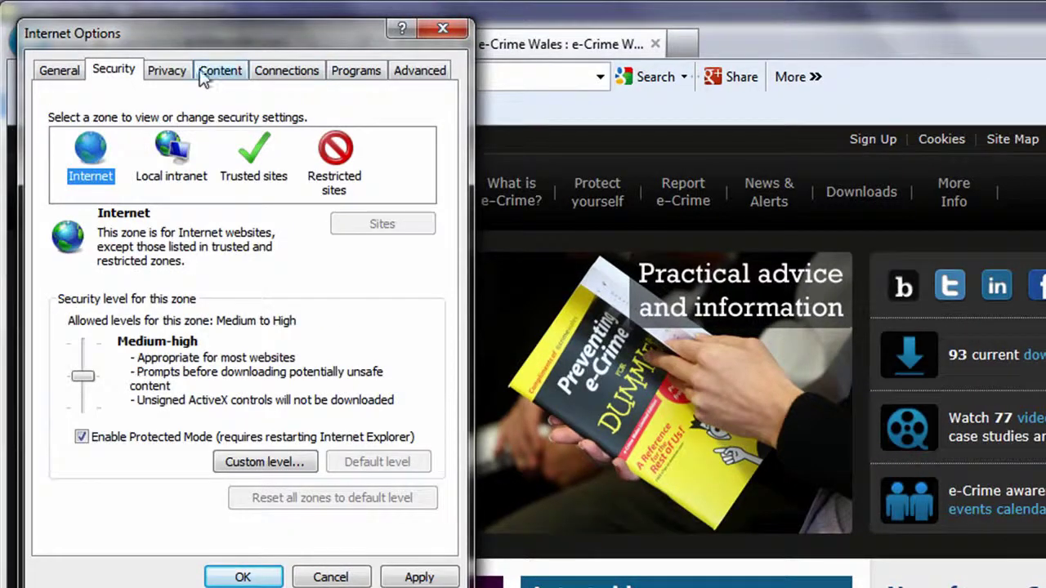
Step: Lower the privacy level from High to Medium High and check the per-site cookie list
left_click(167, 71)
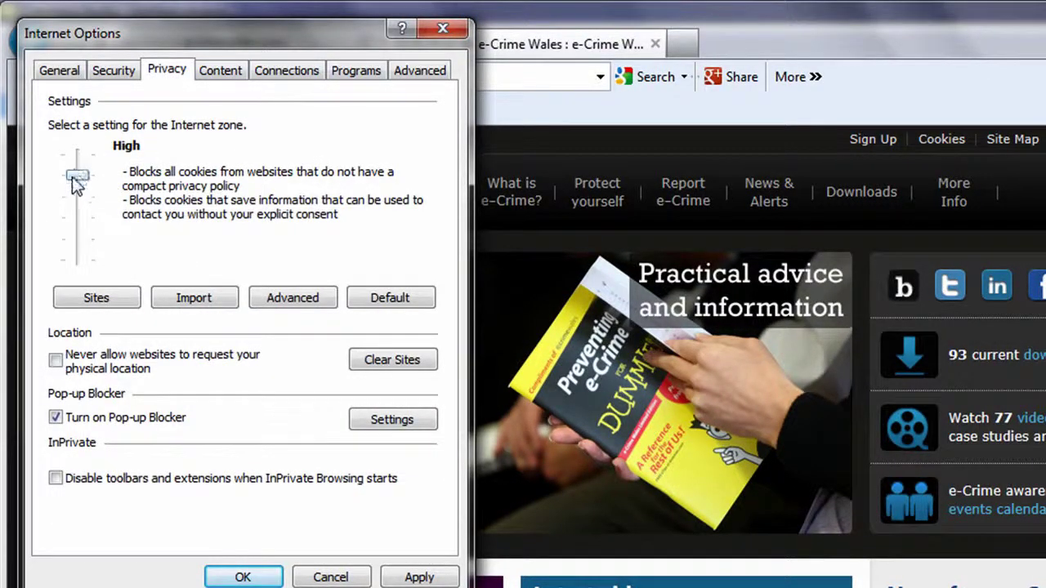
left_click_drag(76, 184, 77, 201)
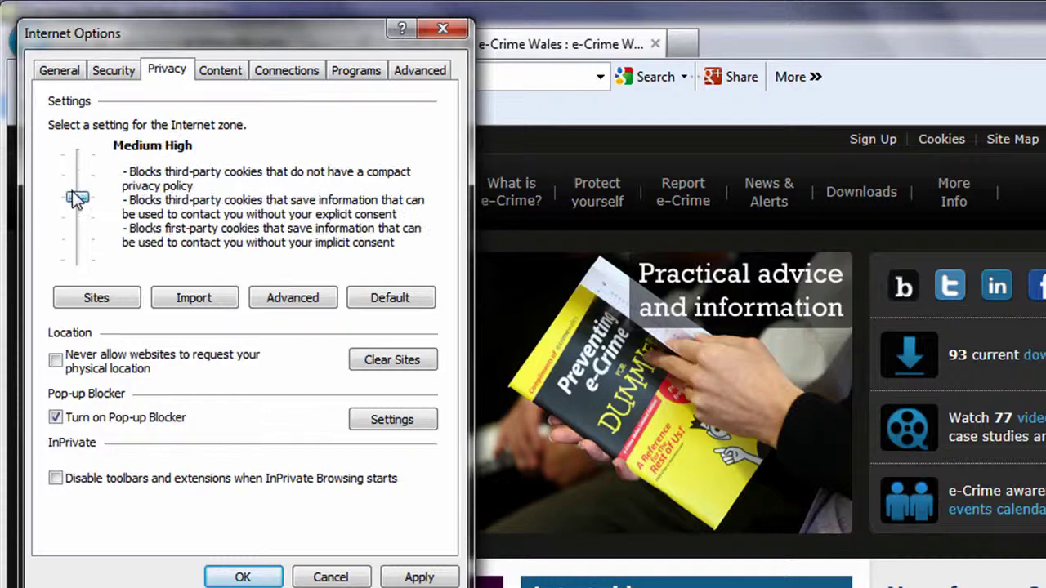
left_click(92, 298)
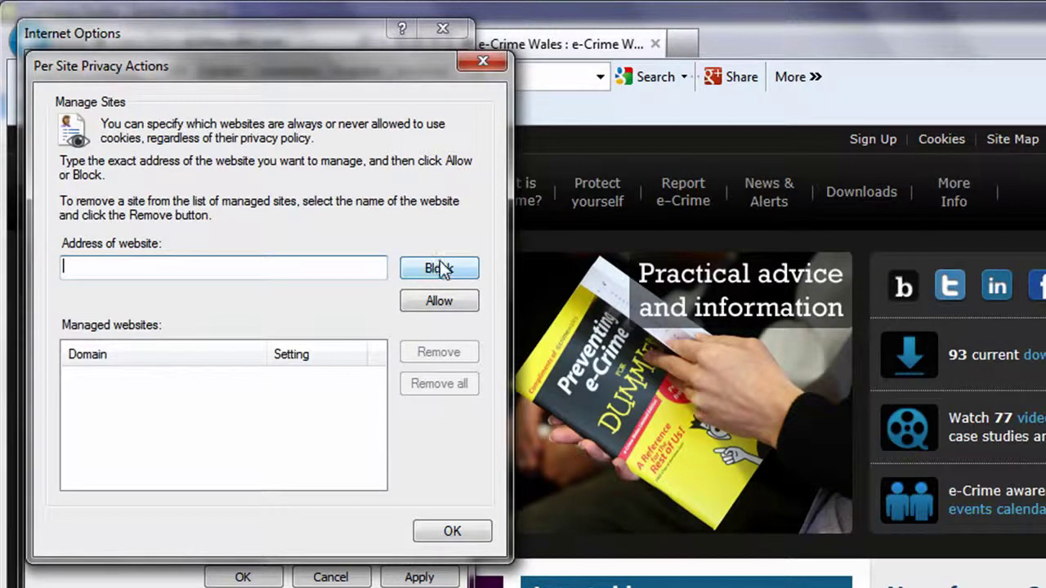
left_click(483, 60)
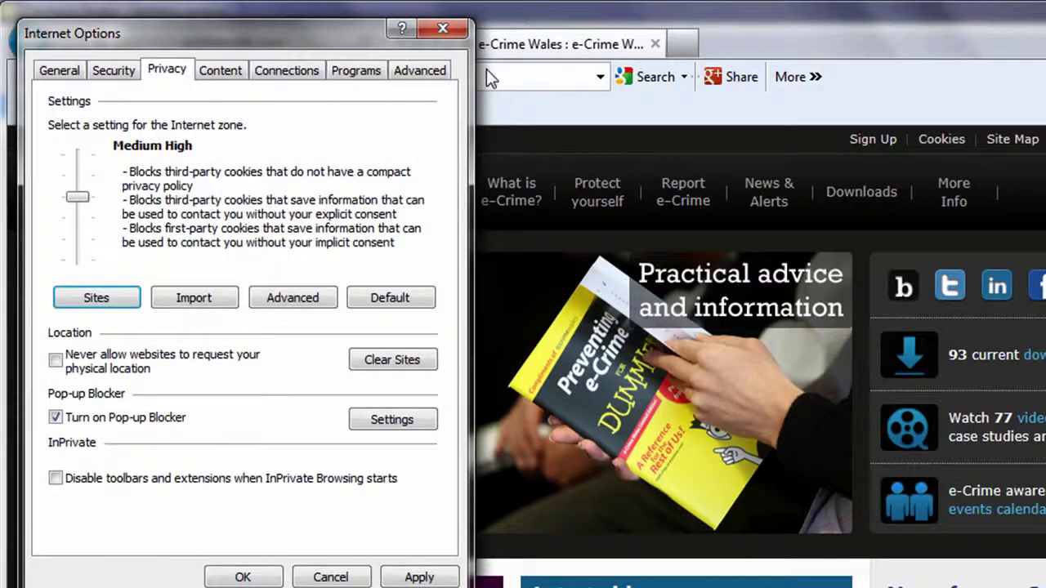
Step: Override automatic cookie handling, never allow location requests, and disable toolbars and extensions in InPrivate
left_click(312, 300)
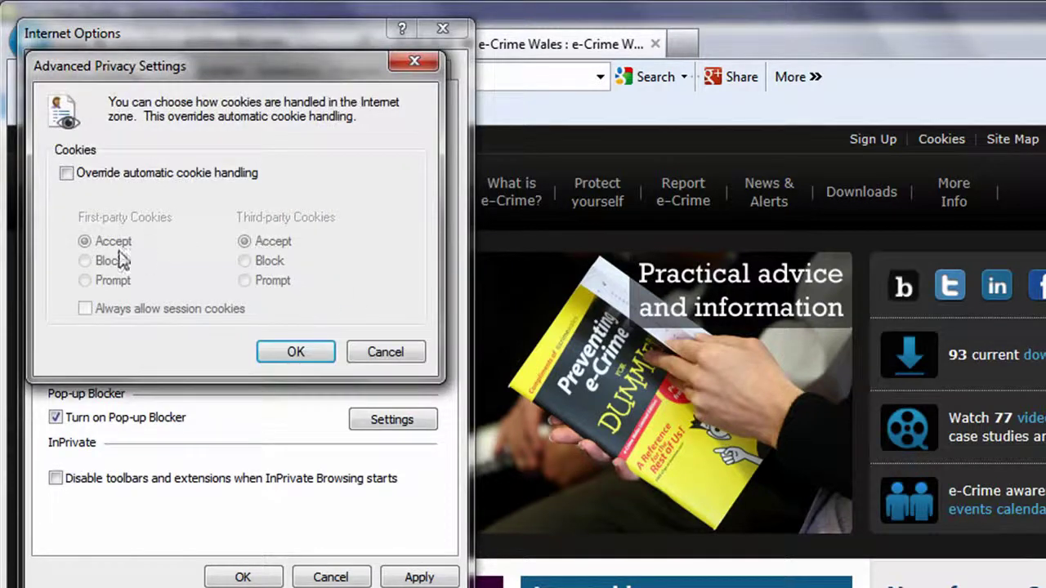
left_click(66, 173)
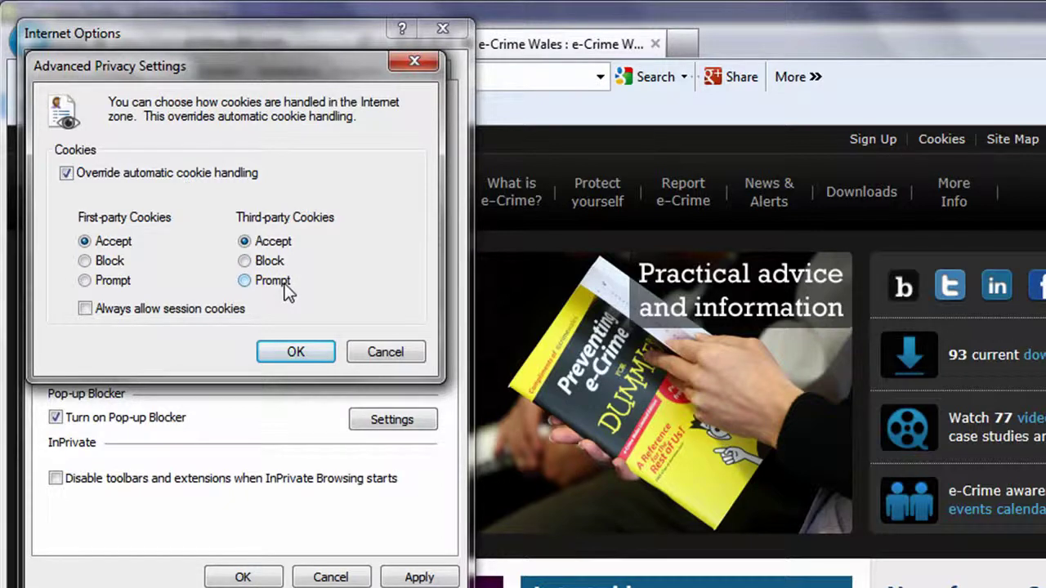
left_click(296, 352)
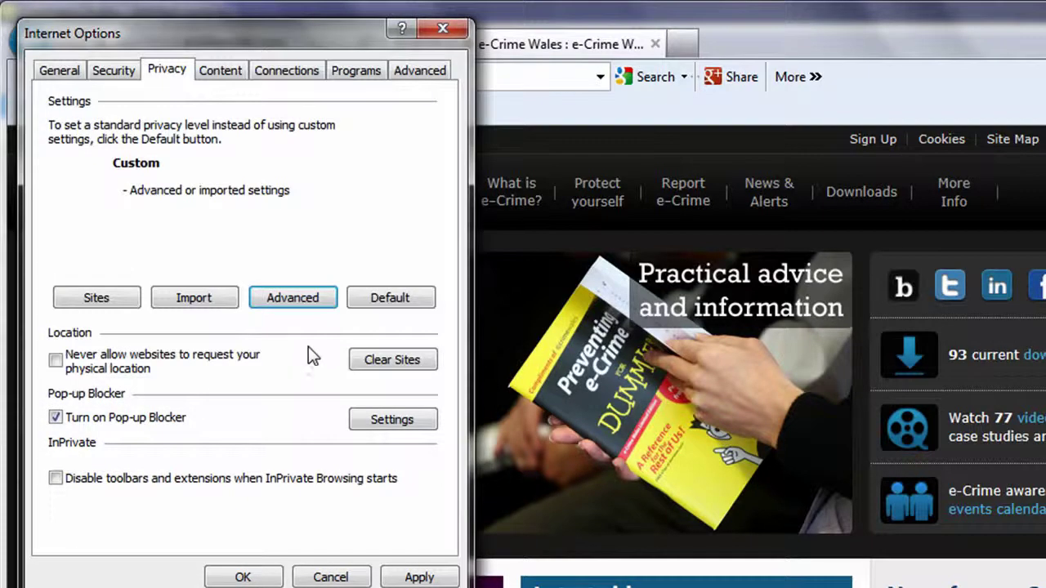
left_click(57, 361)
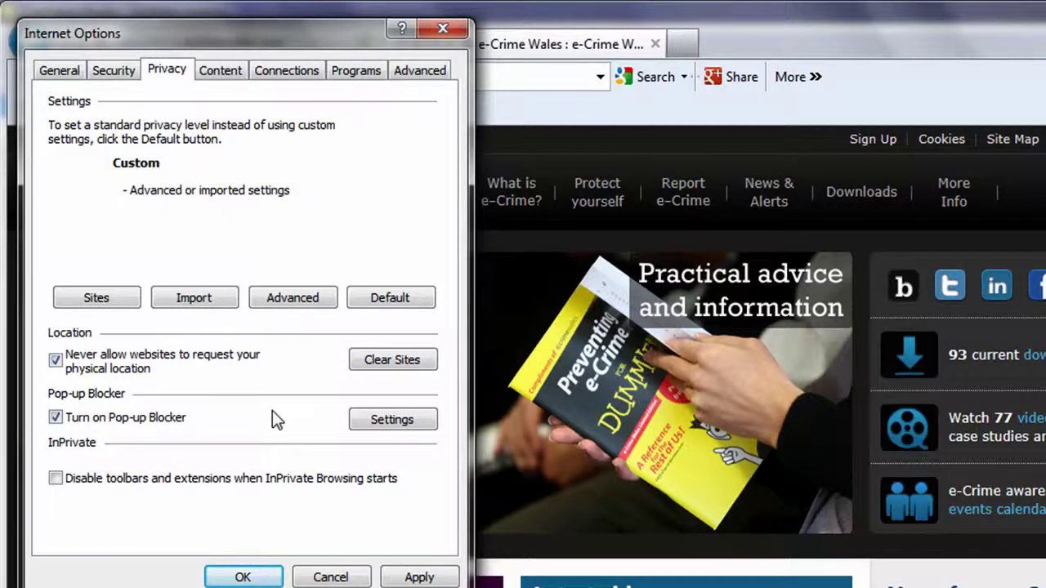
left_click(55, 480)
Step: Look through the Content, Connections and Advanced options, then show the Programs settings
left_click(226, 72)
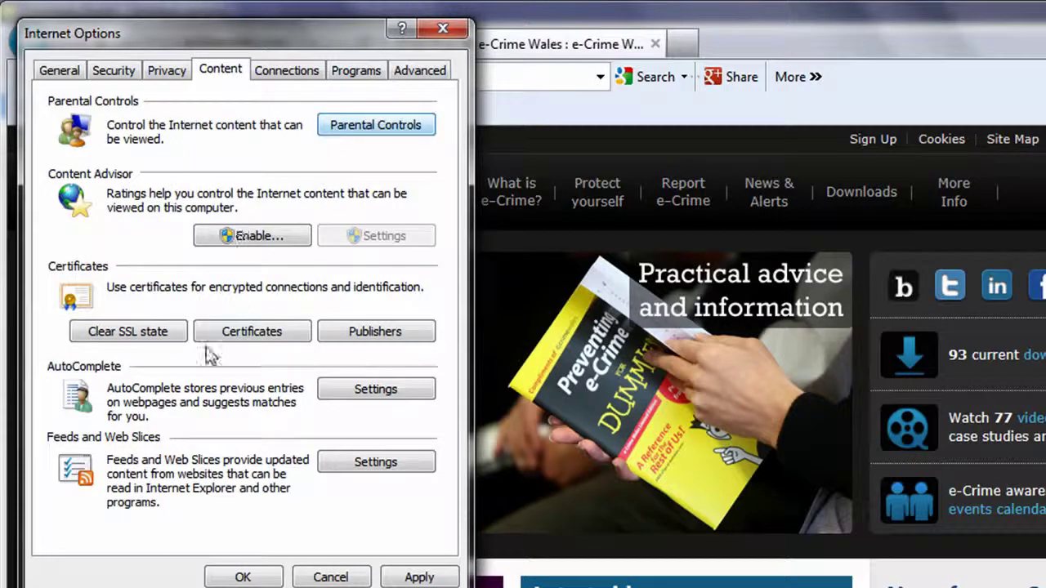
left_click(319, 73)
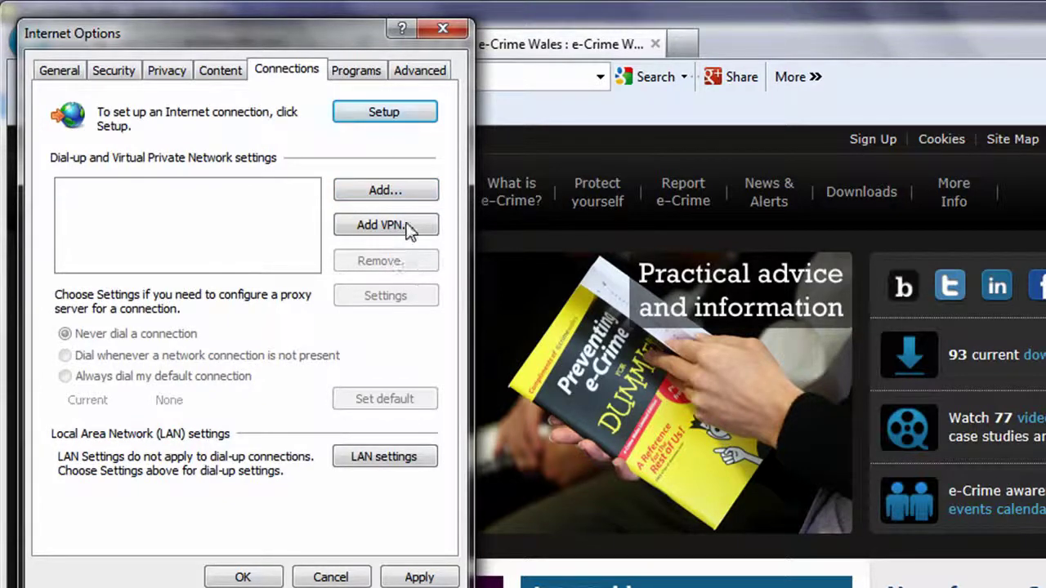
left_click(419, 72)
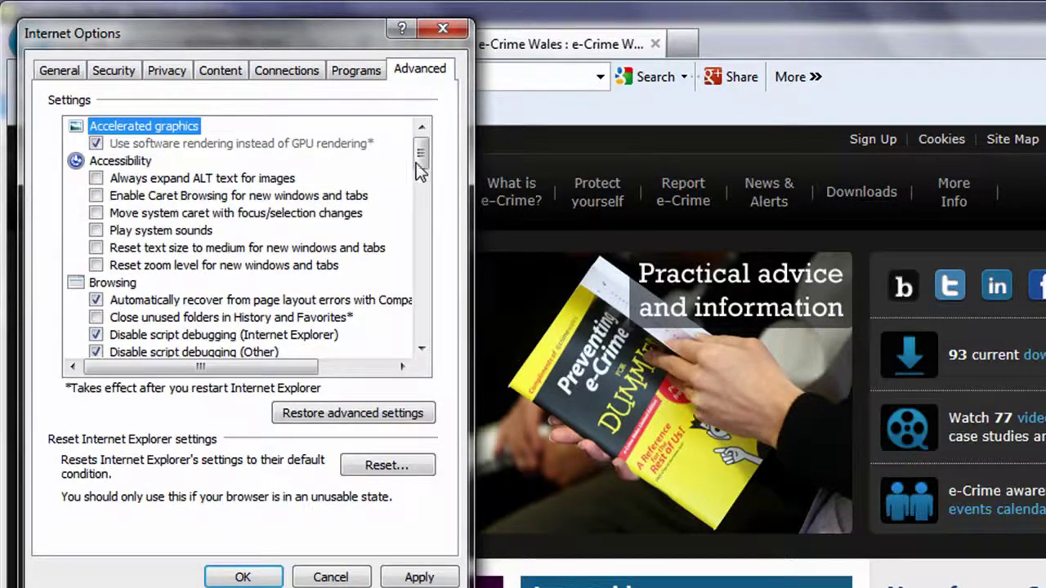
left_click_drag(421, 152, 373, 104)
left_click(357, 72)
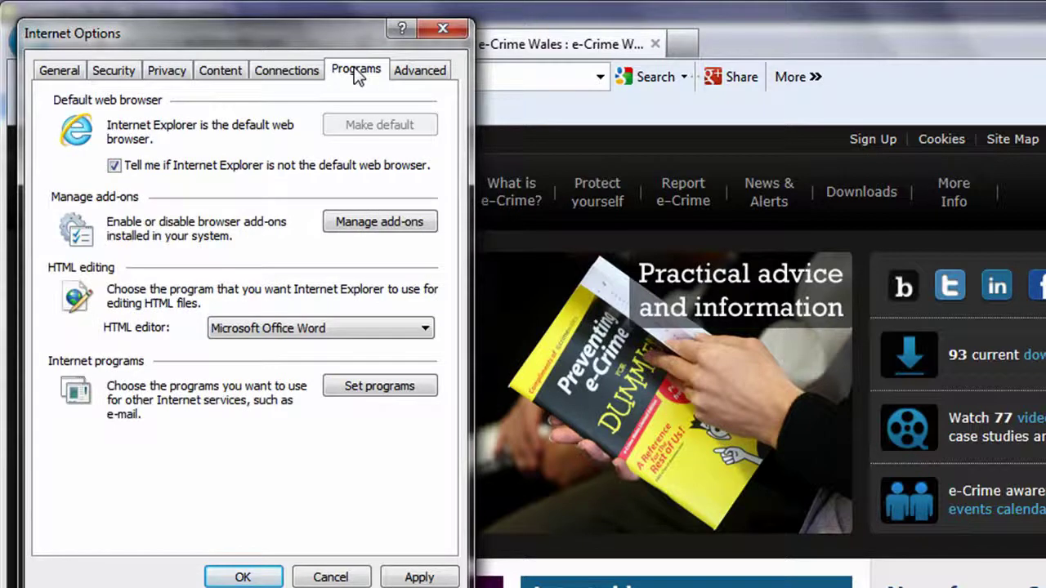